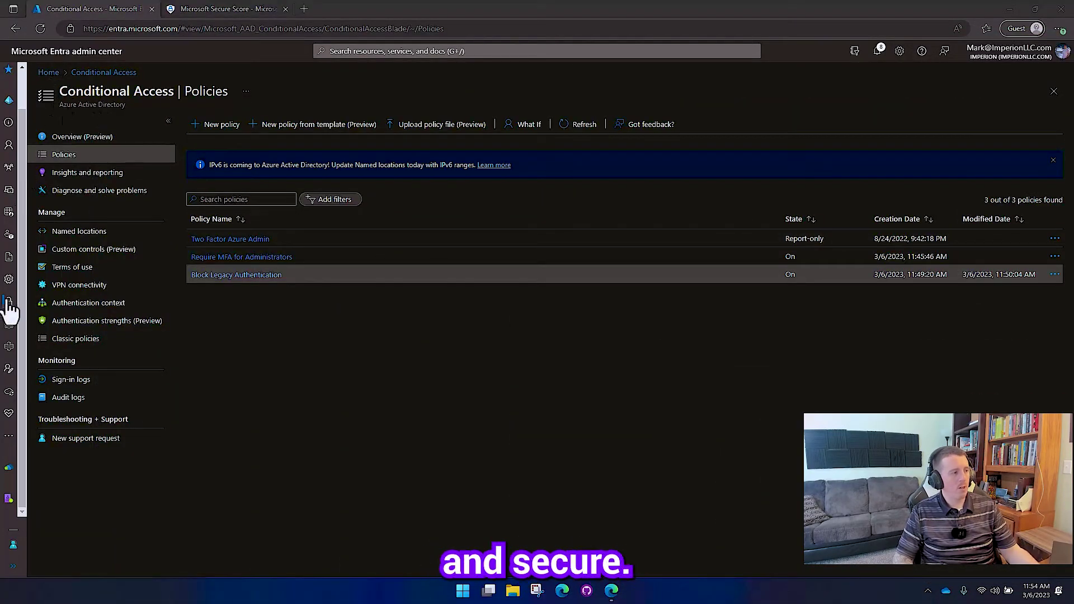
Create a new Conditional Access policy named 'Block Unsanctioned Guest Access' and begin assigning users.
click(221, 124)
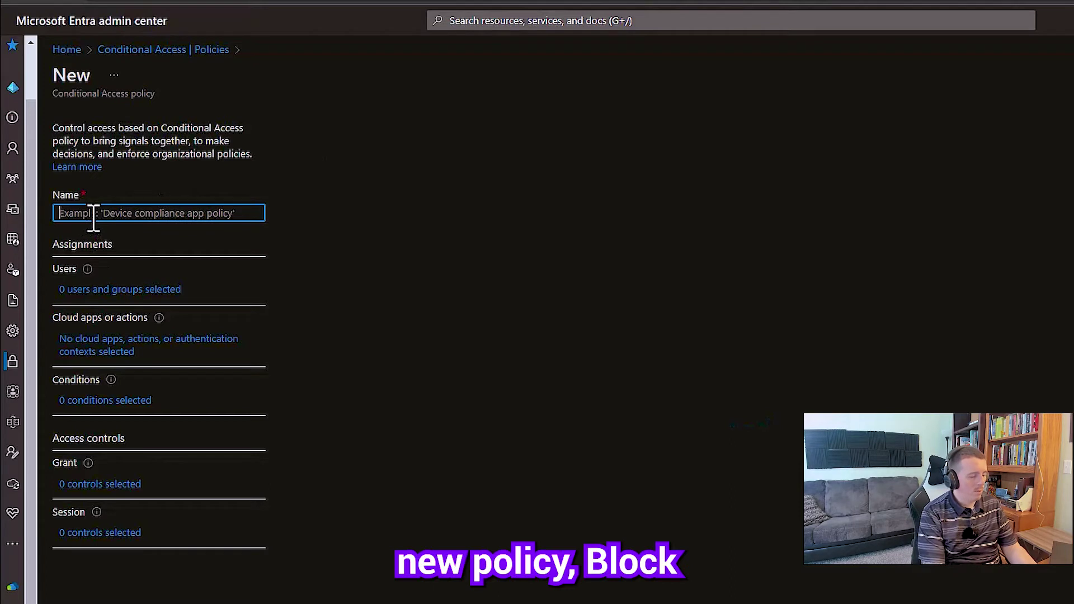
text(Block Unsanctioned Guest Access)
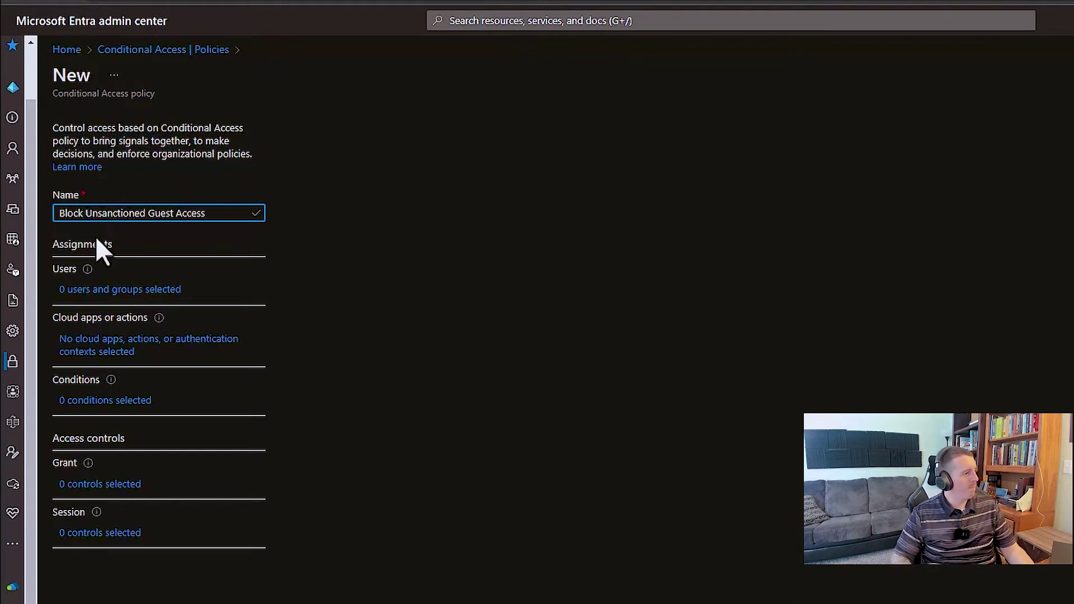
click(119, 289)
Include the local guest, service provider and other external user types as the policy's users.
click(298, 269)
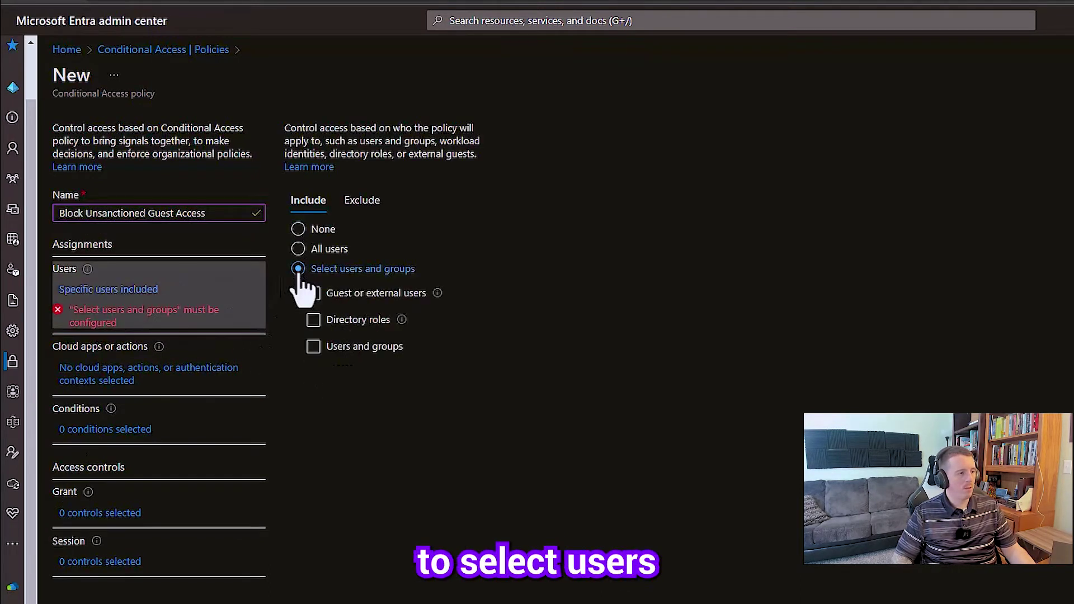
click(313, 293)
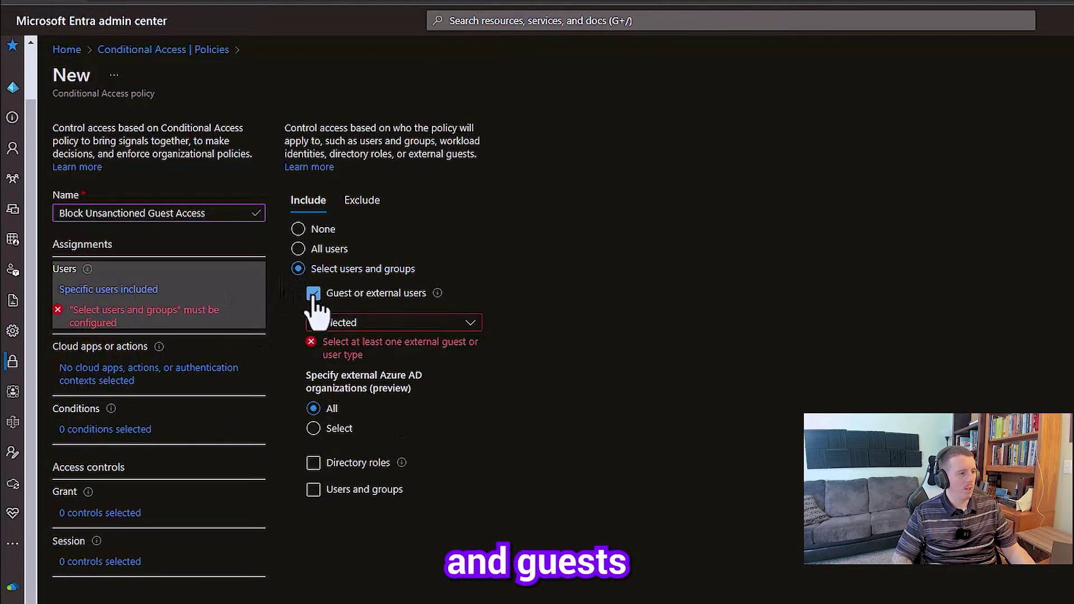
click(378, 323)
click(319, 345)
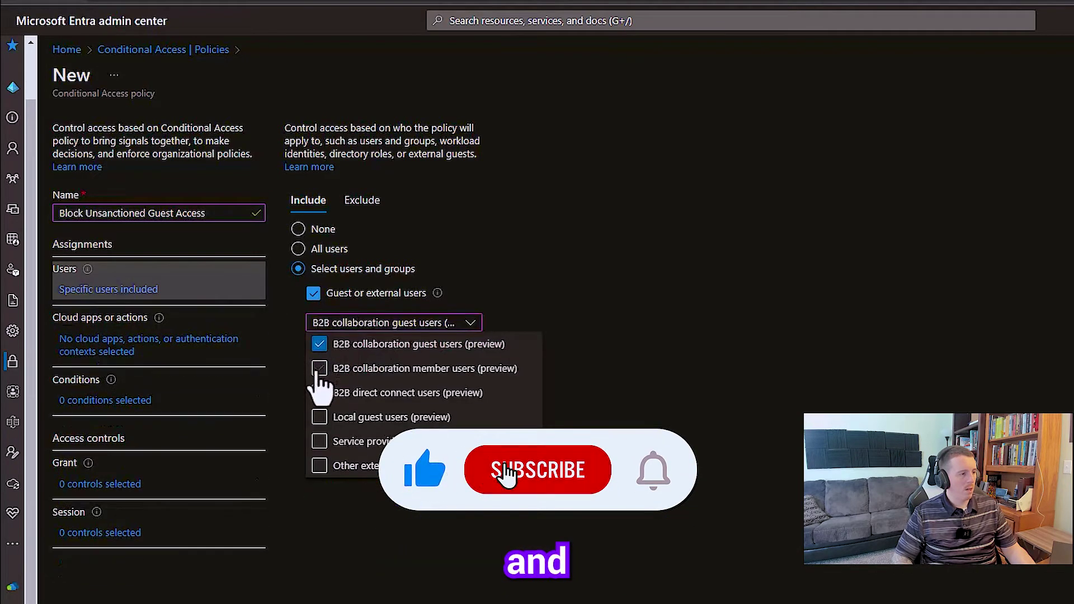
click(320, 417)
click(319, 442)
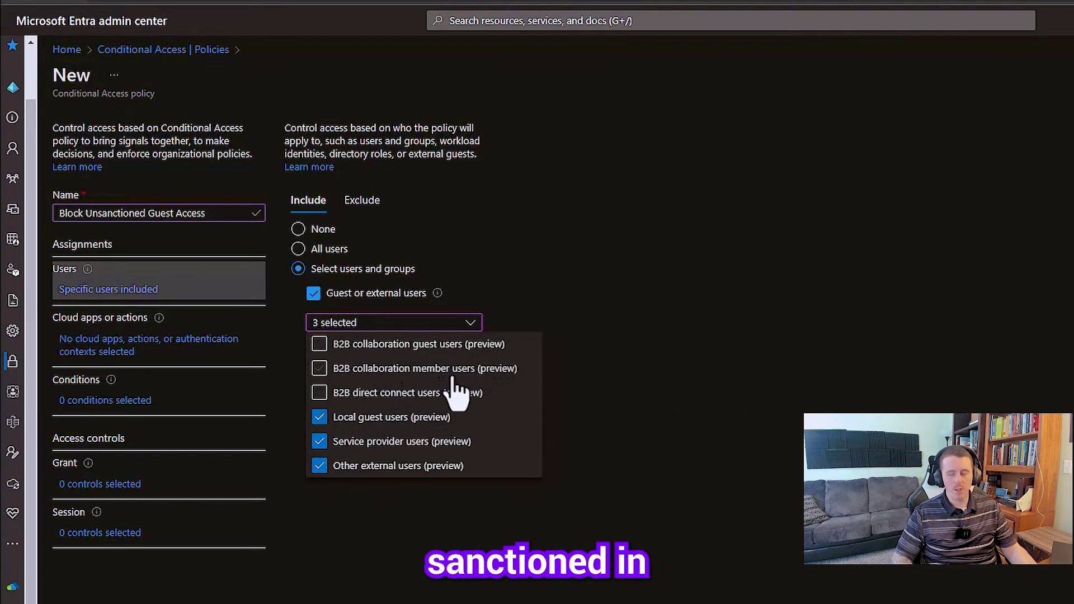
click(712, 372)
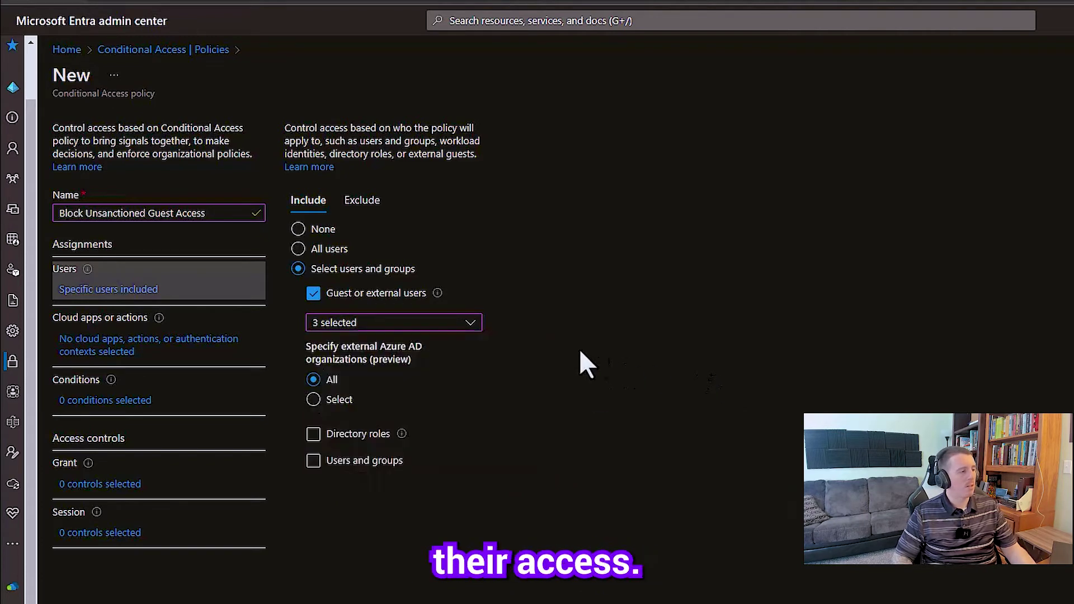
click(363, 201)
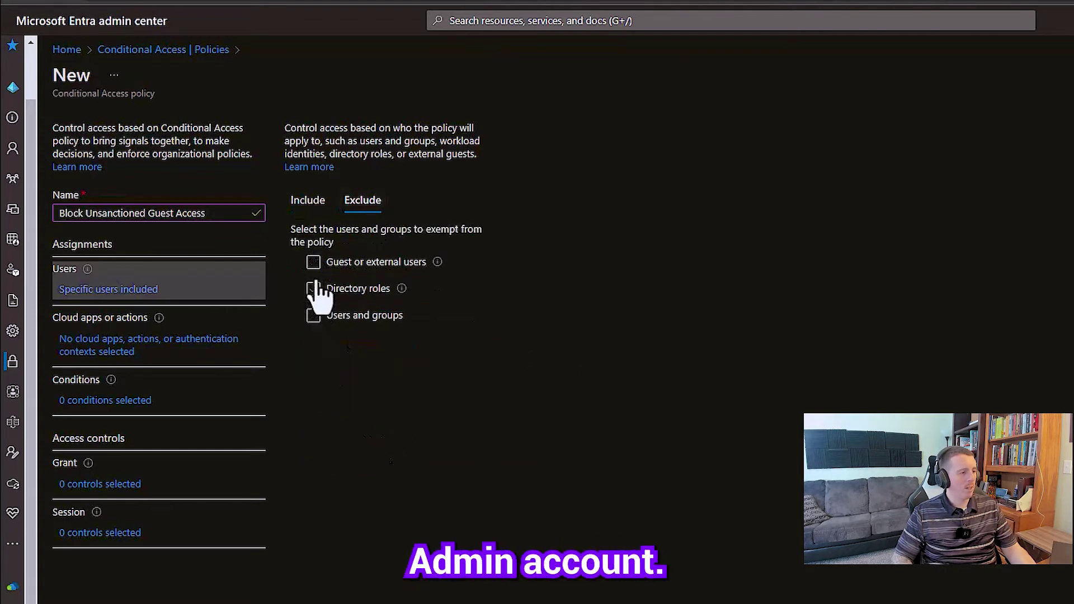
Exclude the Azure.BreakGlass.Admin account from the policy.
click(313, 314)
click(361, 378)
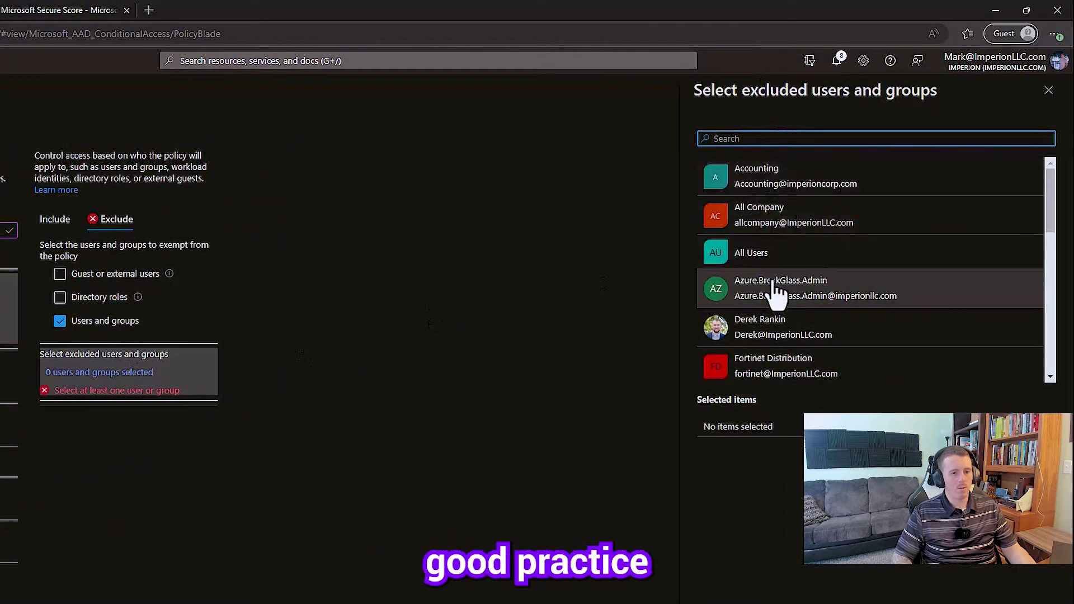
click(777, 289)
click(722, 566)
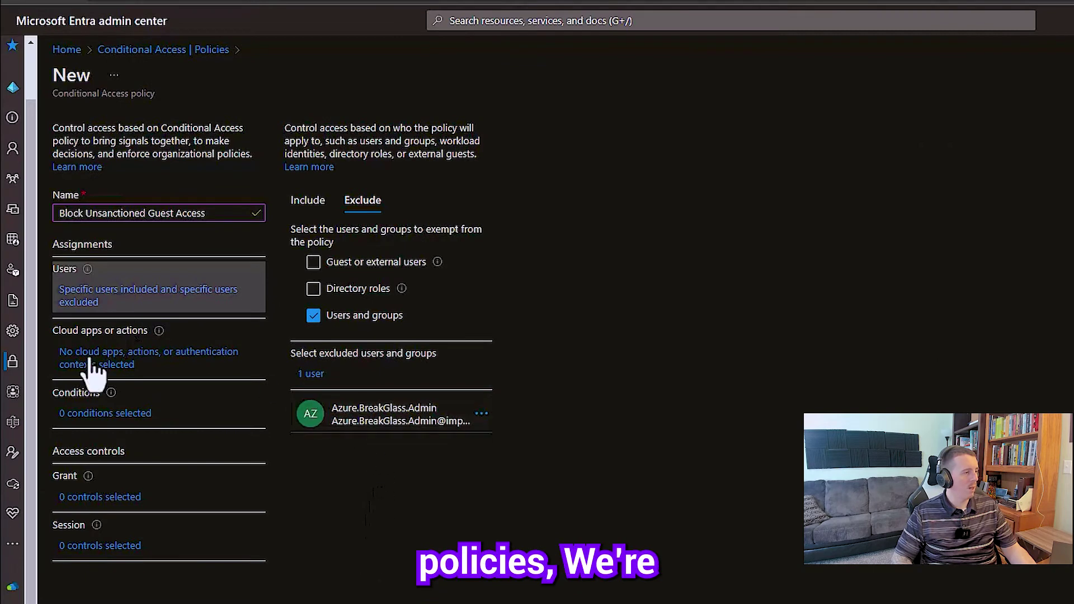
Target all cloud apps and set the grant control to Block access.
click(95, 359)
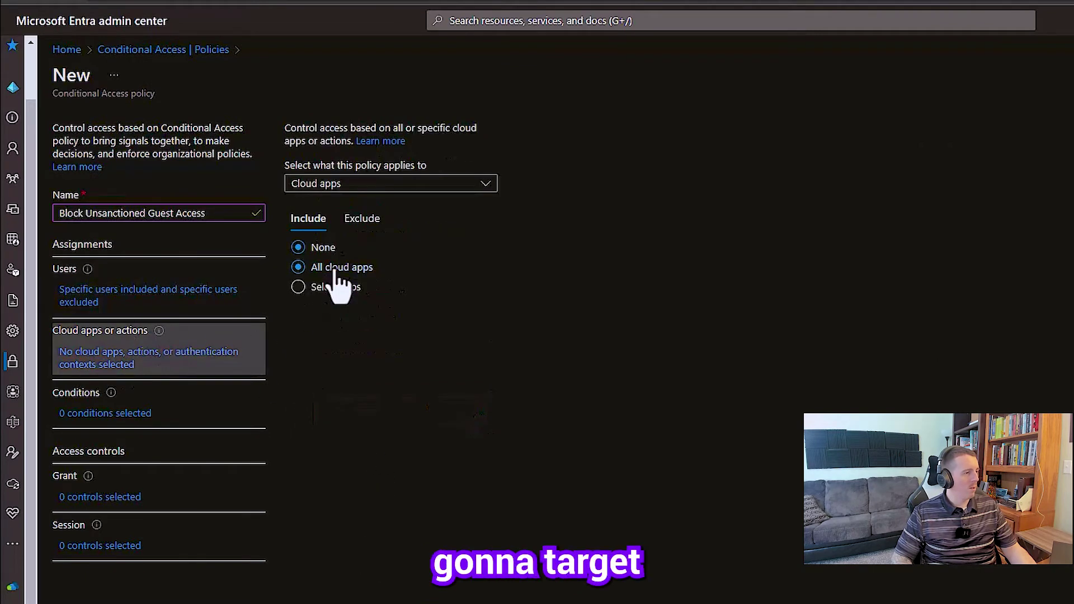
click(300, 267)
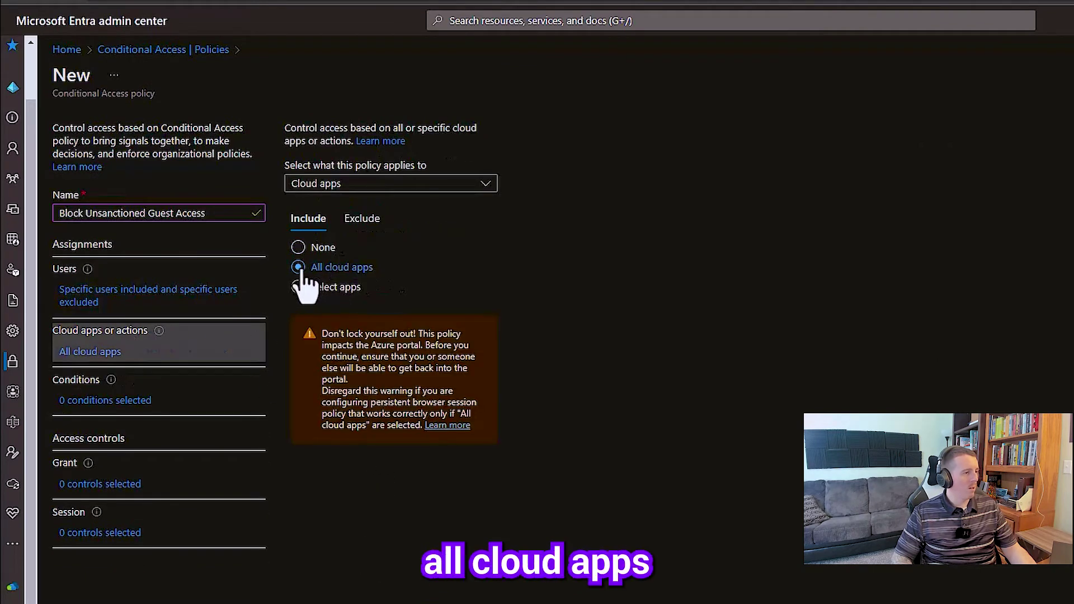
click(87, 401)
click(100, 485)
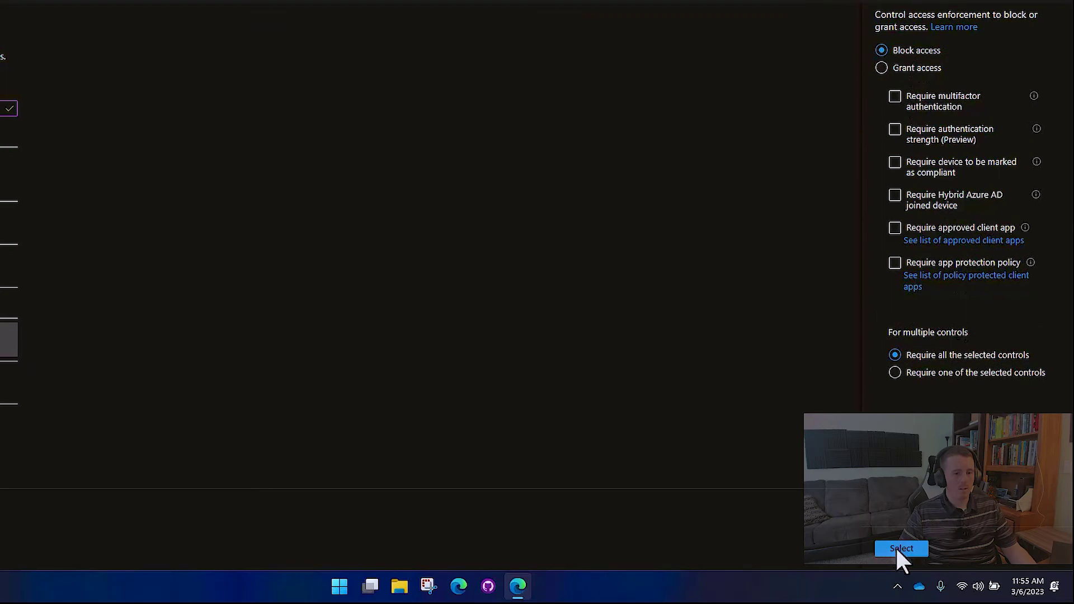
click(901, 549)
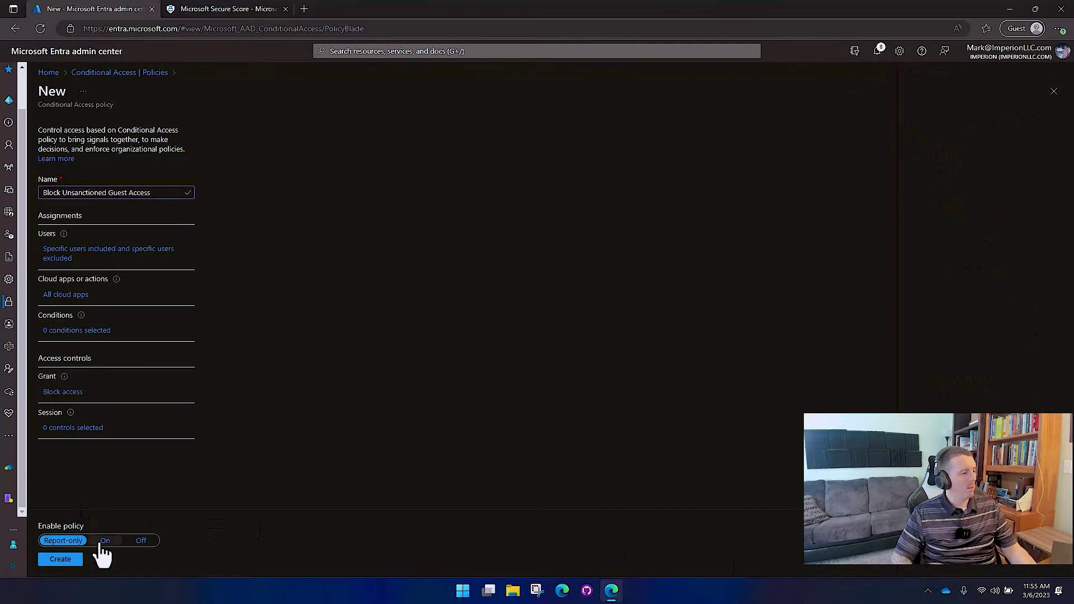